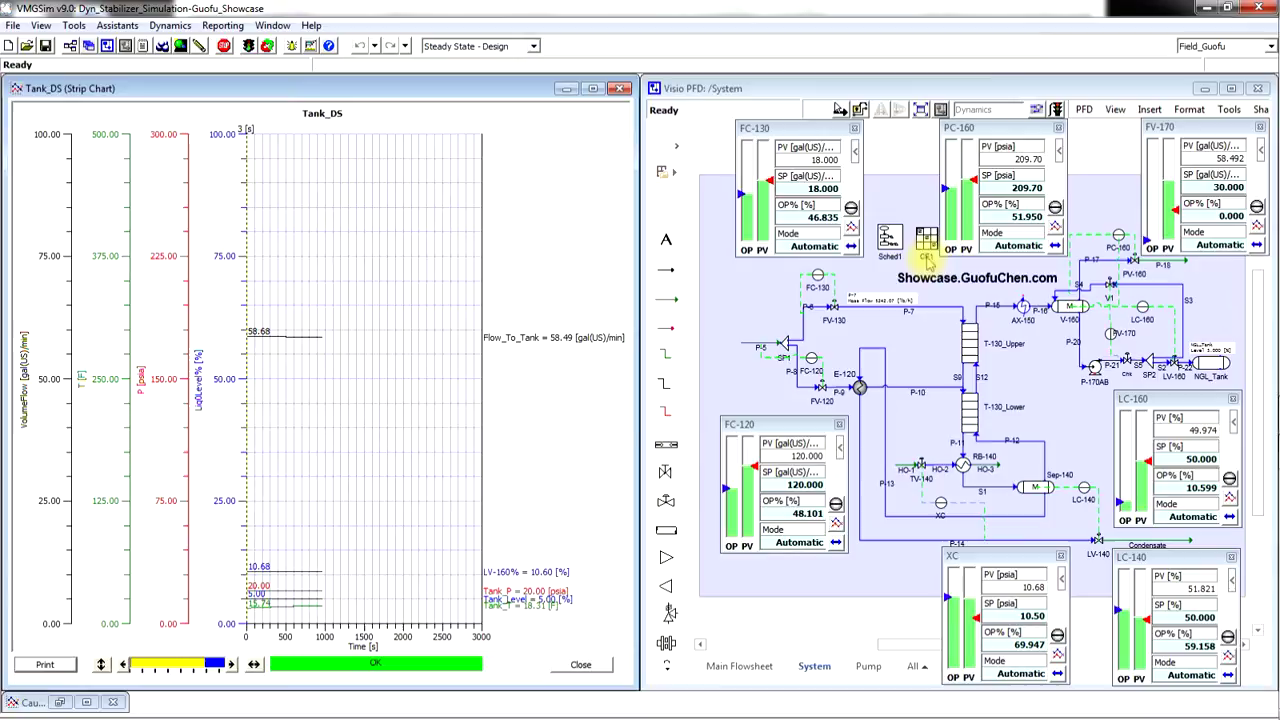
- Review the CE1 cause-and-effect matrix tripping on V-160 level, then minimize it
double_click(927, 244)
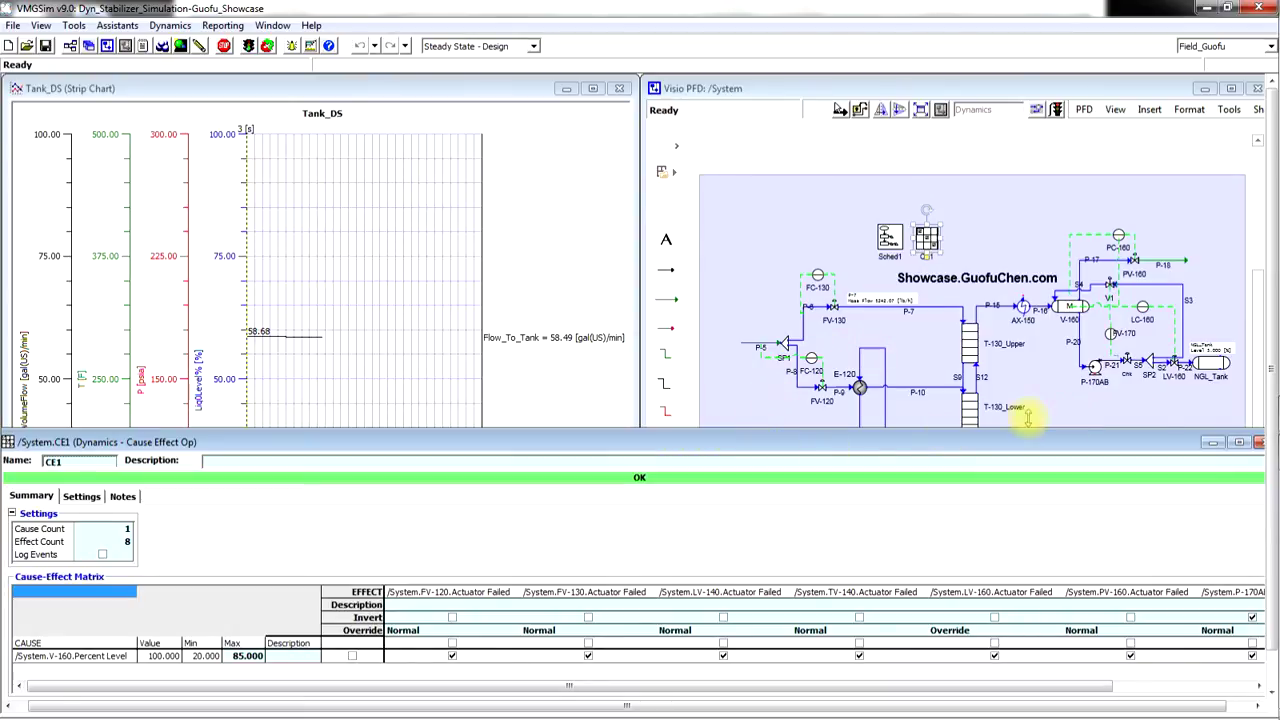
click(1258, 443)
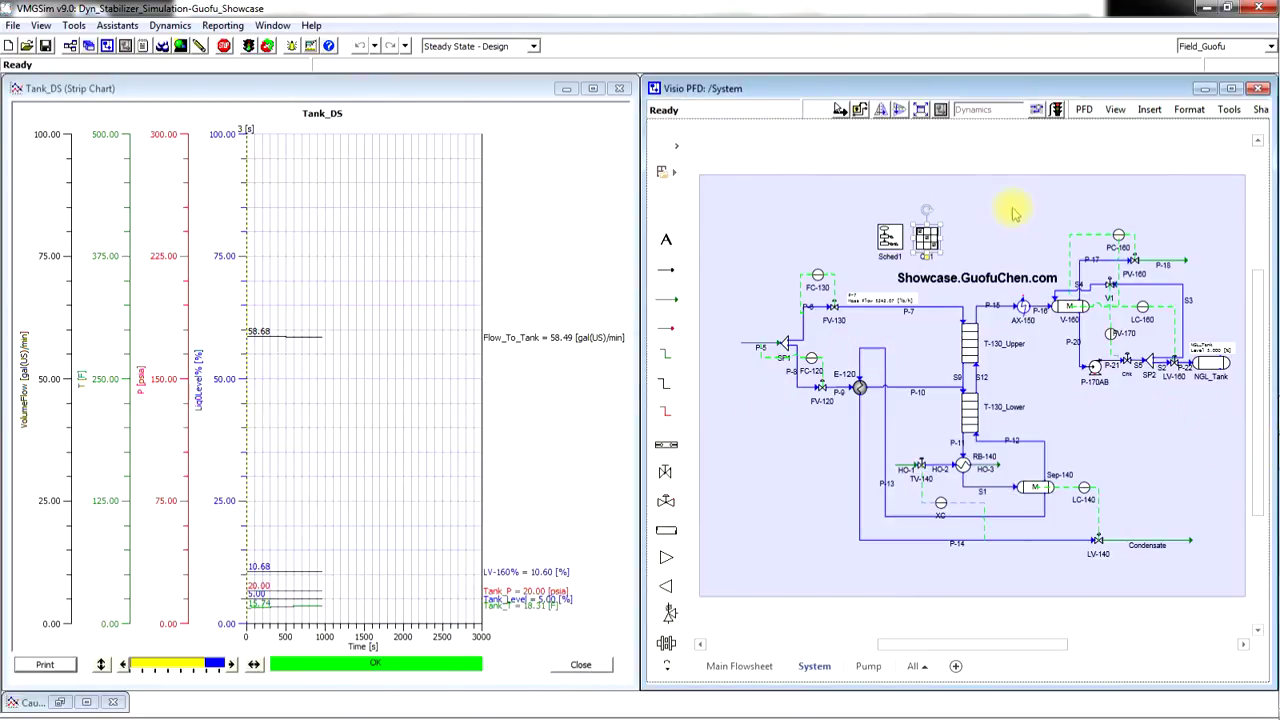
- Show controller faceplates and run the dynamic simulation until tank level reaches 100%
click(941, 111)
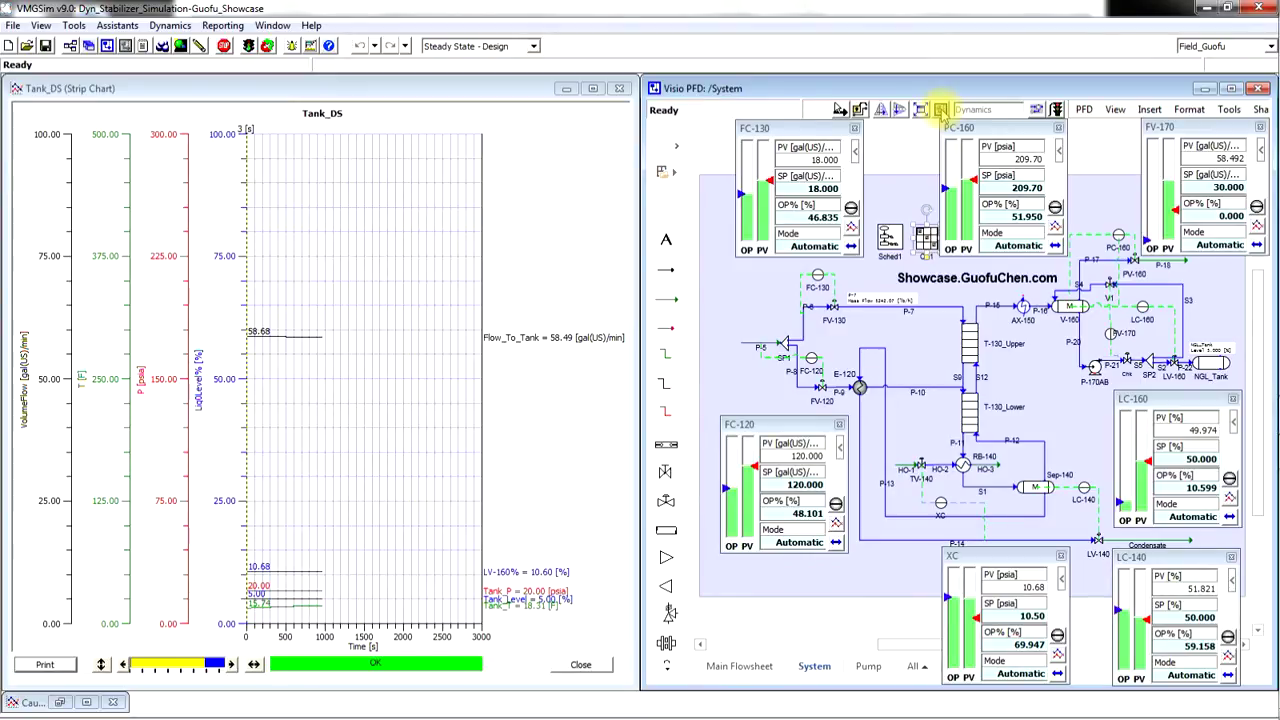
click(1056, 112)
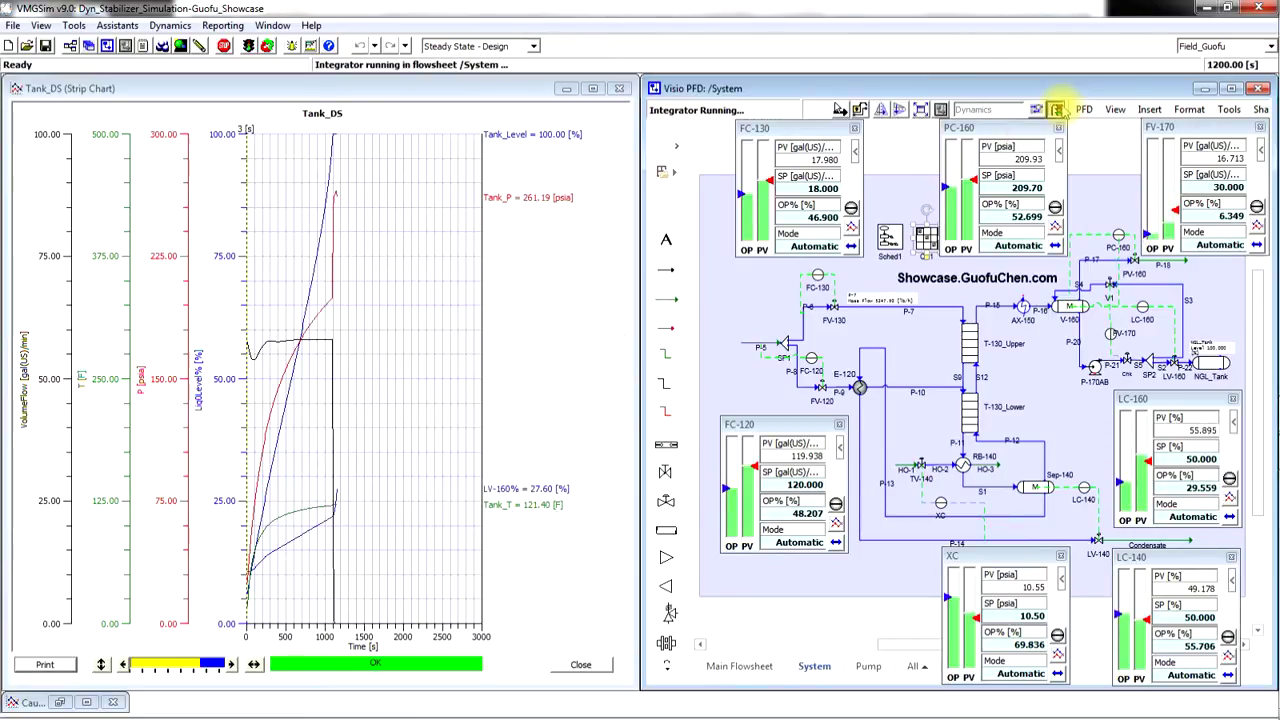
- Stop the integrator at 1210 s, holding Tank_DS level at 100%
click(1057, 110)
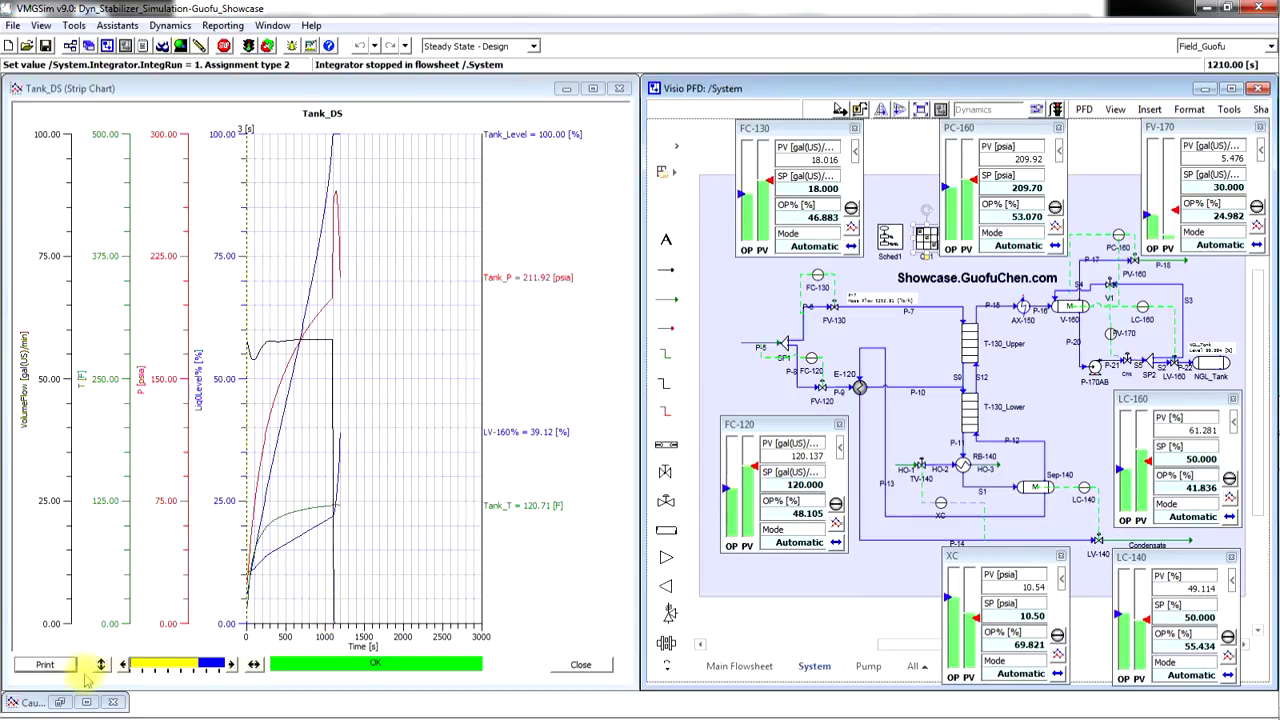
- Restore the CauseEffect strip chart trending V-160 and Sep-140 pressure, level and temperature
click(34, 702)
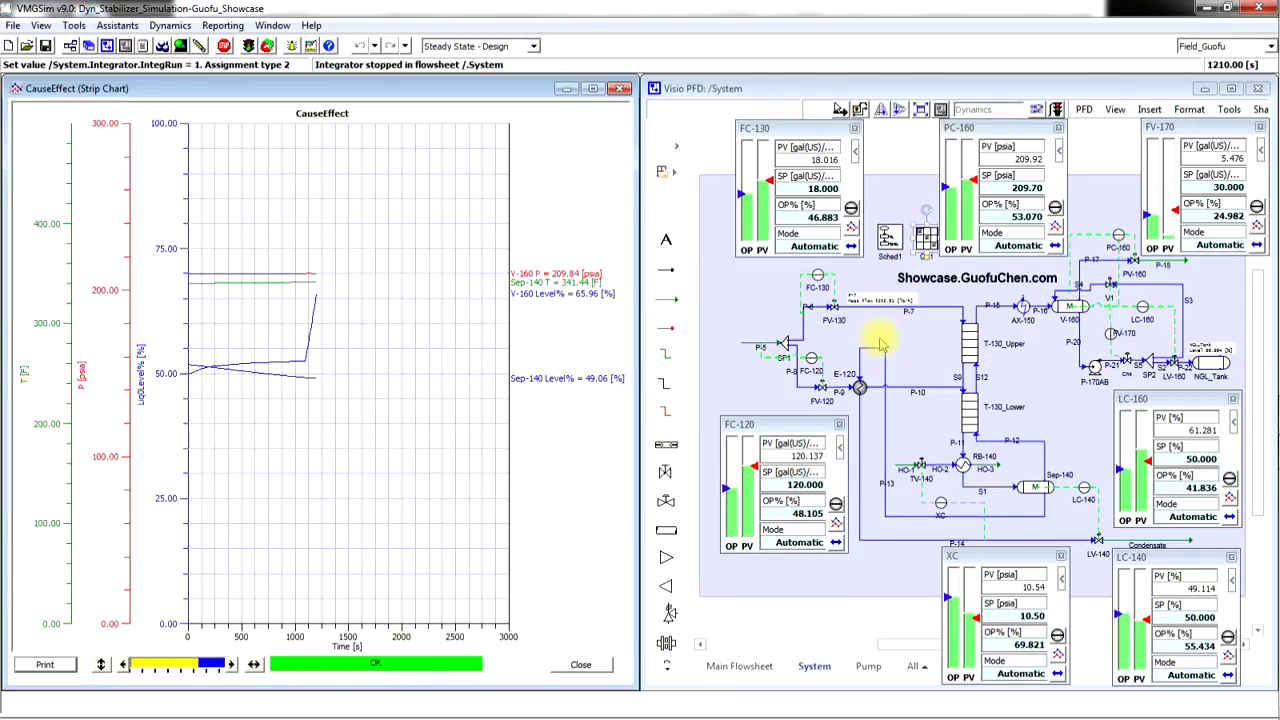
- Resume the run until the V-160 high-level shutdown, stopping at 2660 s
click(1057, 110)
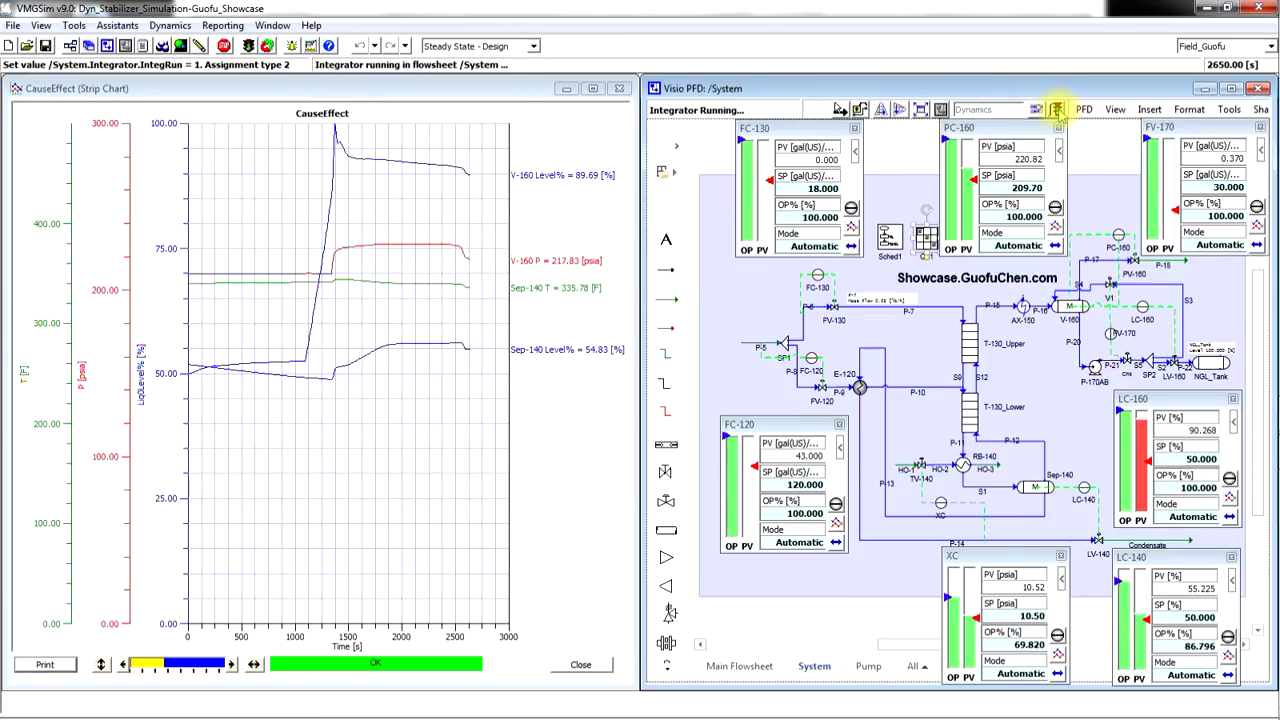
click(1057, 110)
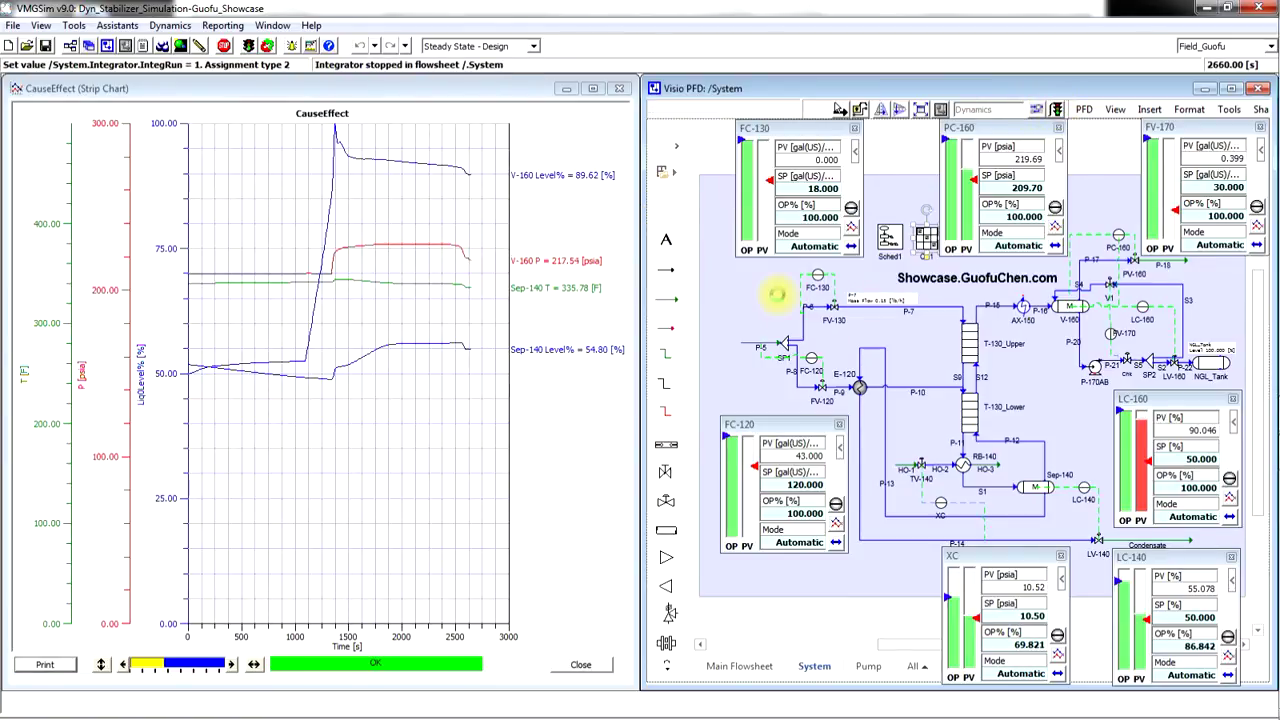